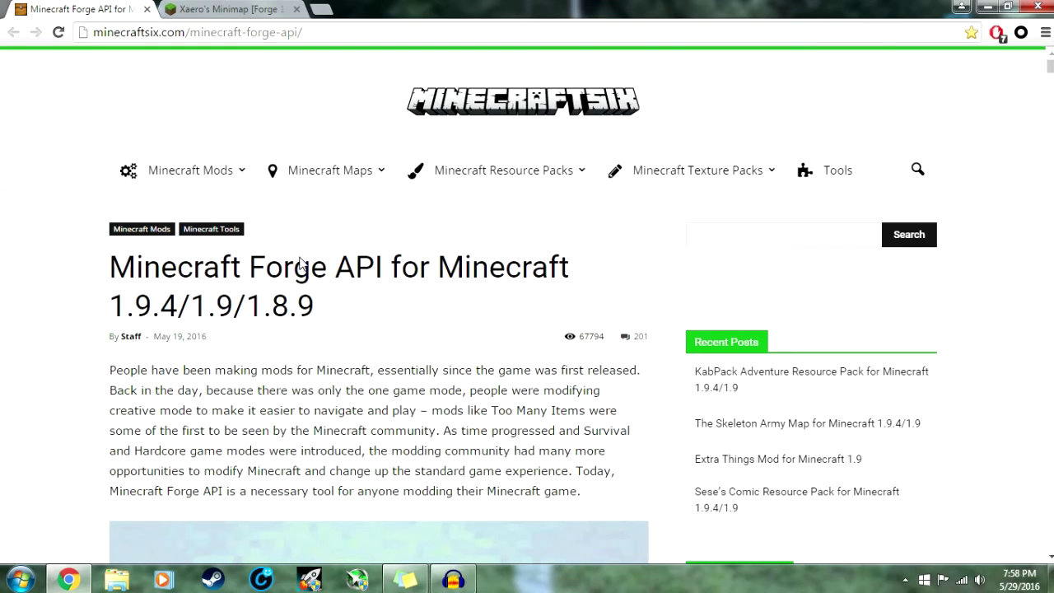
Step: Scroll through the Minecraft Forge download page to review it
scroll(437, 334, down, 4)
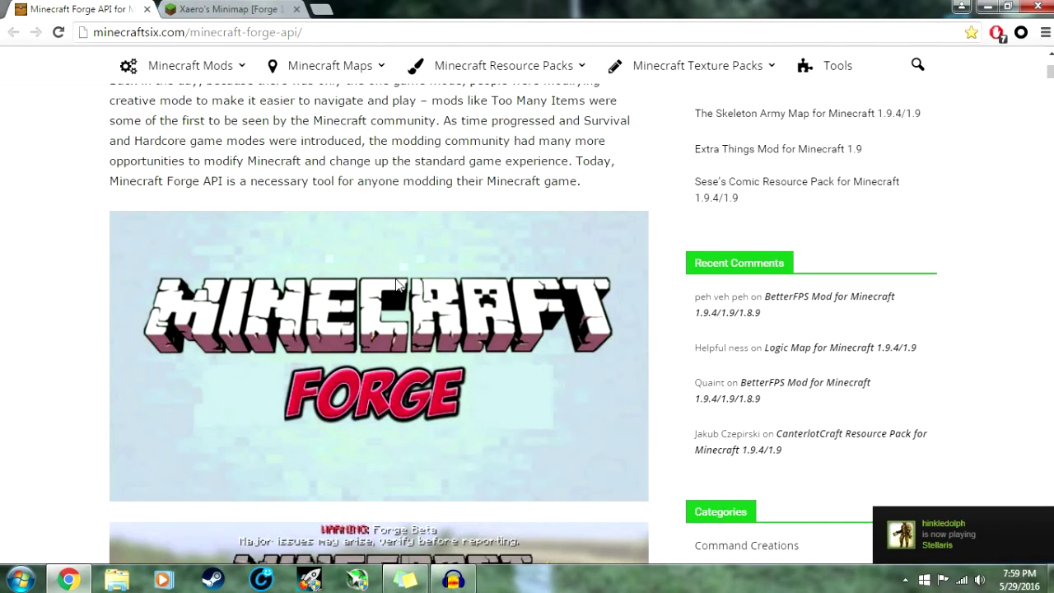
scroll(393, 287, up, 5)
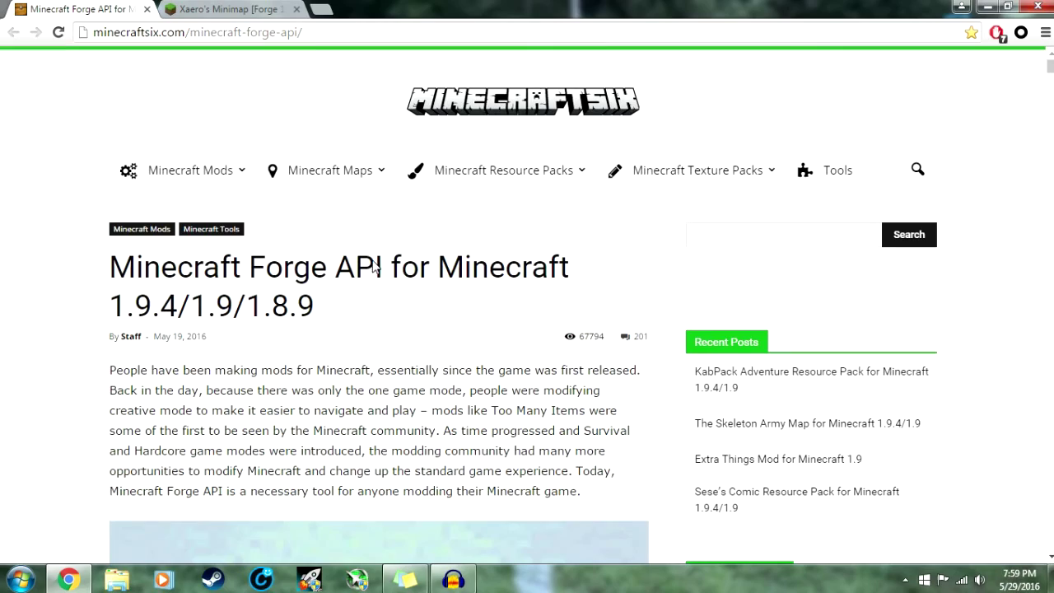
scroll(328, 262, down, 4)
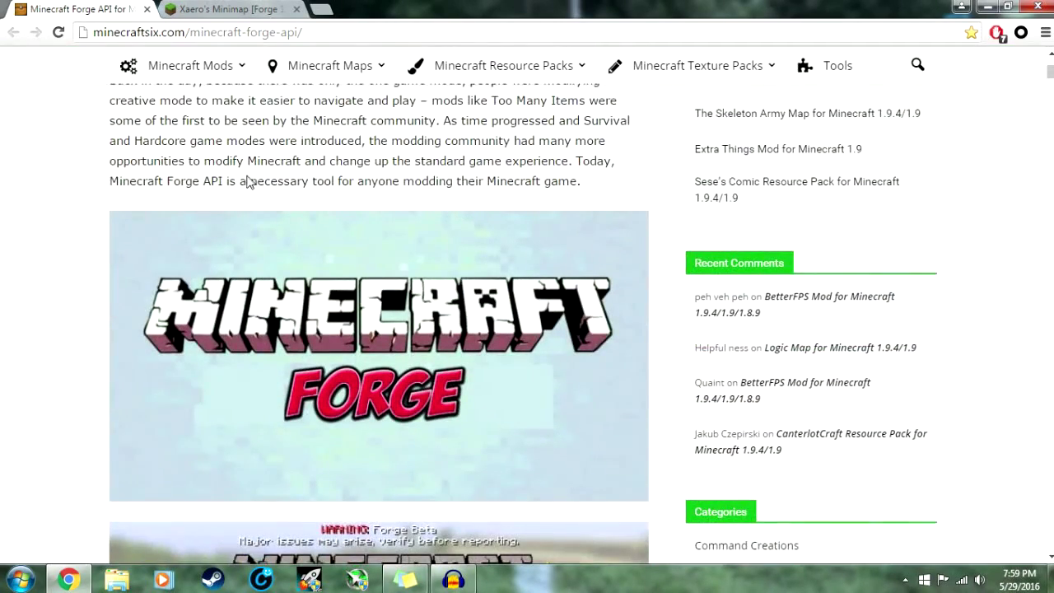
scroll(247, 181, up, 2)
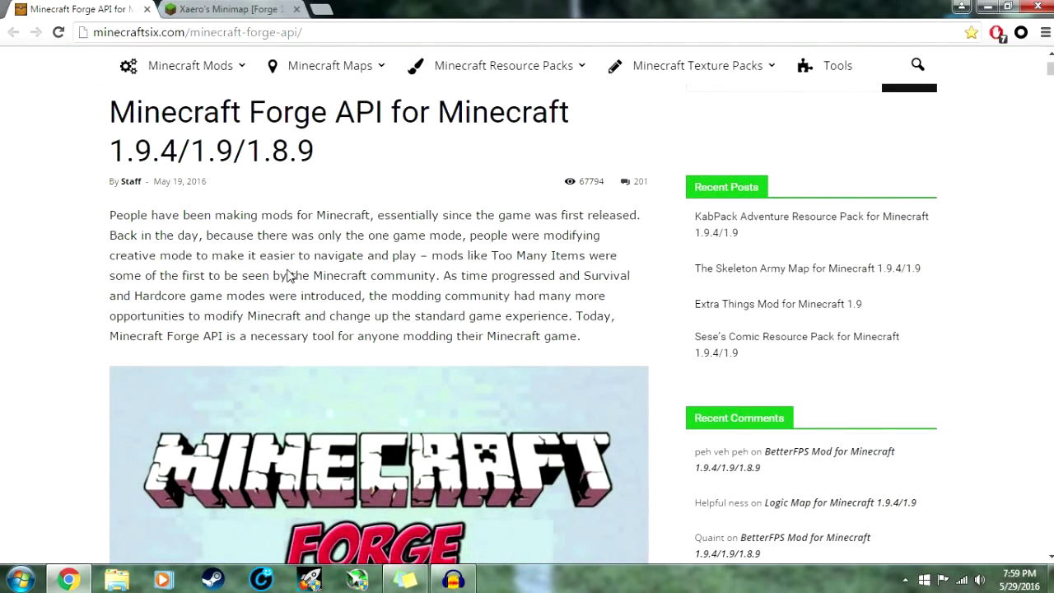
scroll(209, 238, down, 10)
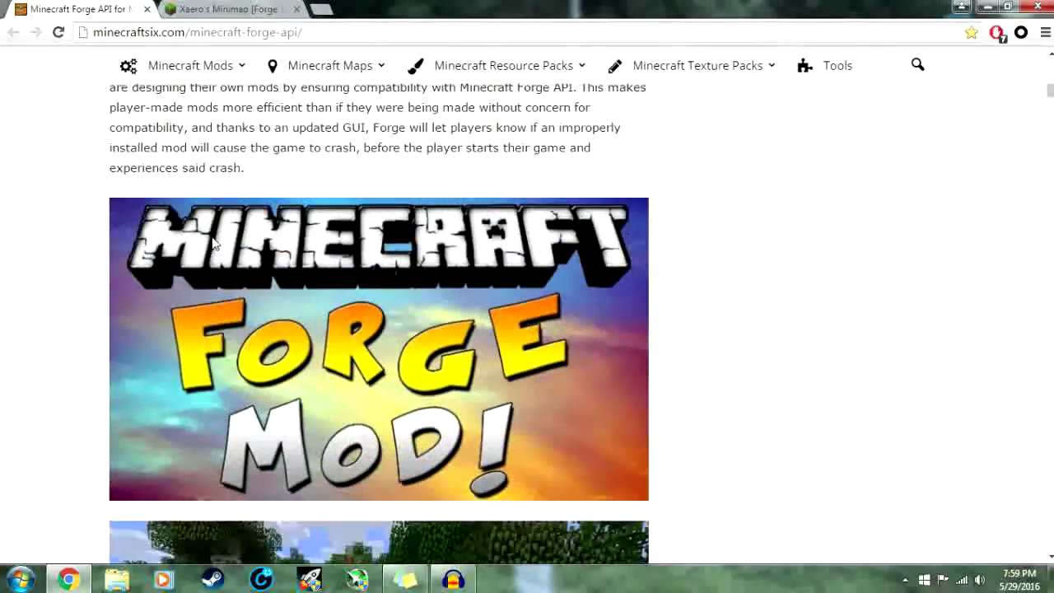
scroll(211, 241, up, 4)
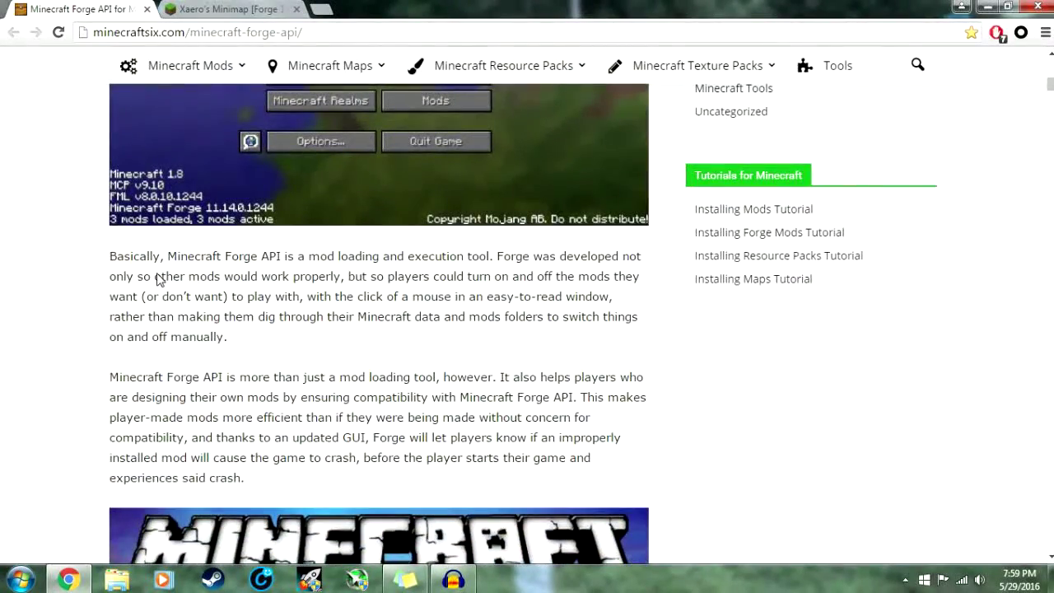
scroll(52, 266, up, 4)
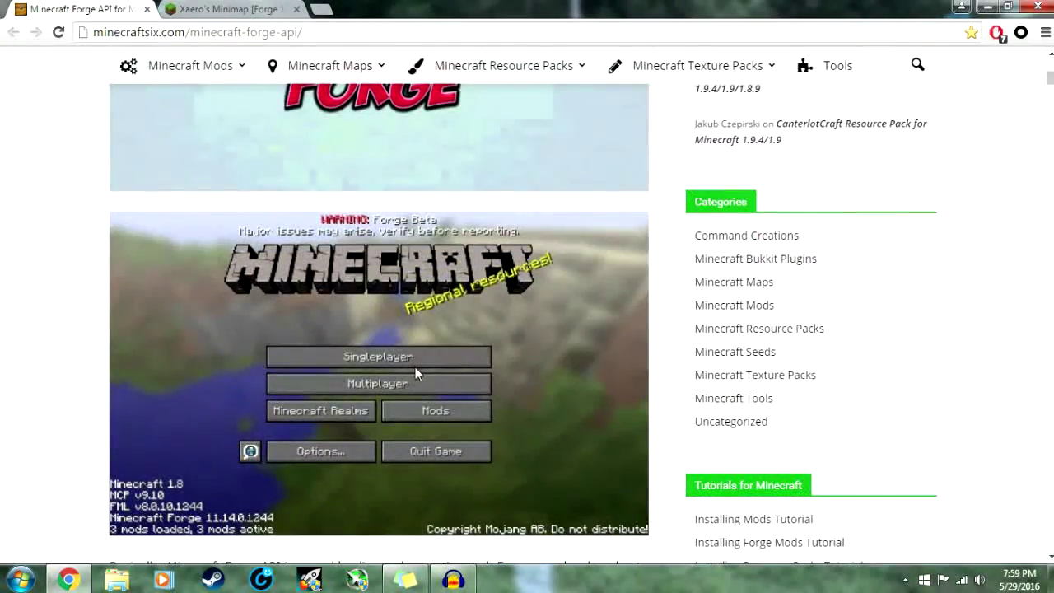
scroll(416, 374, up, 6)
scroll(416, 375, down, 5)
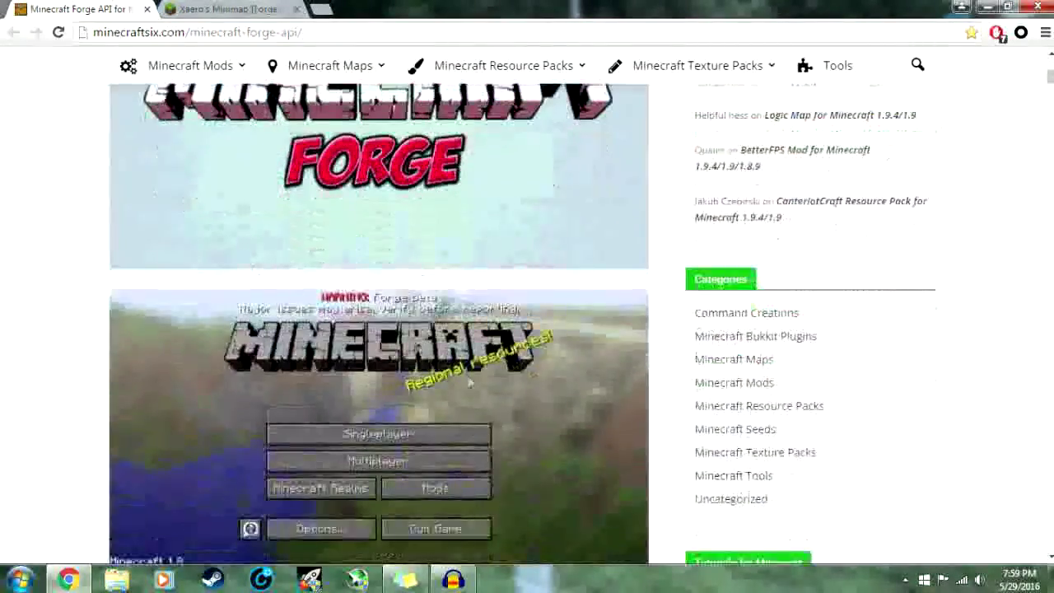
scroll(416, 465, up, 7)
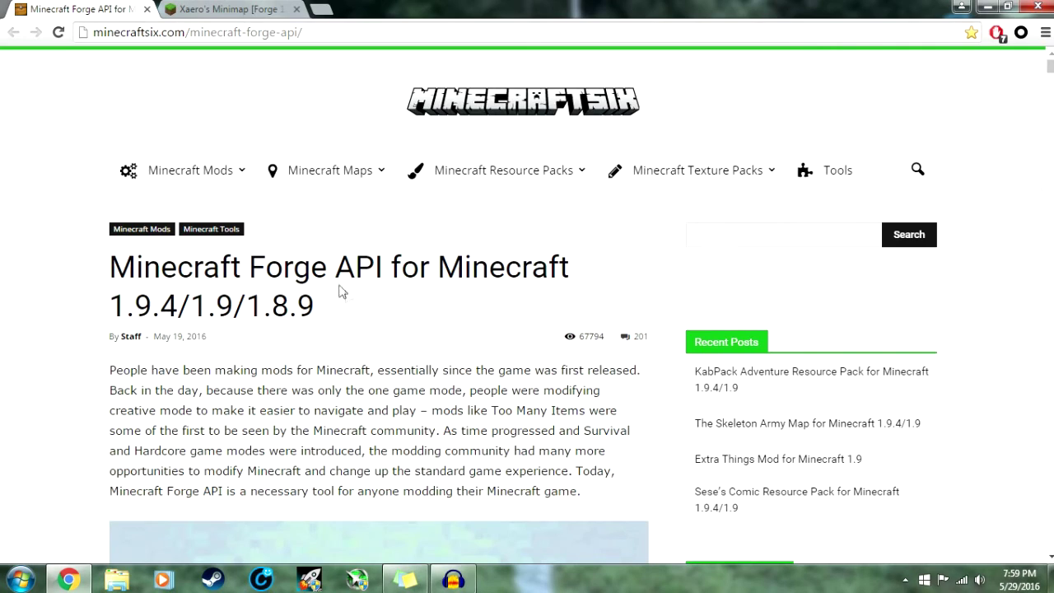
Step: Check the Xaero's Minimap forum page and its title
click(178, 9)
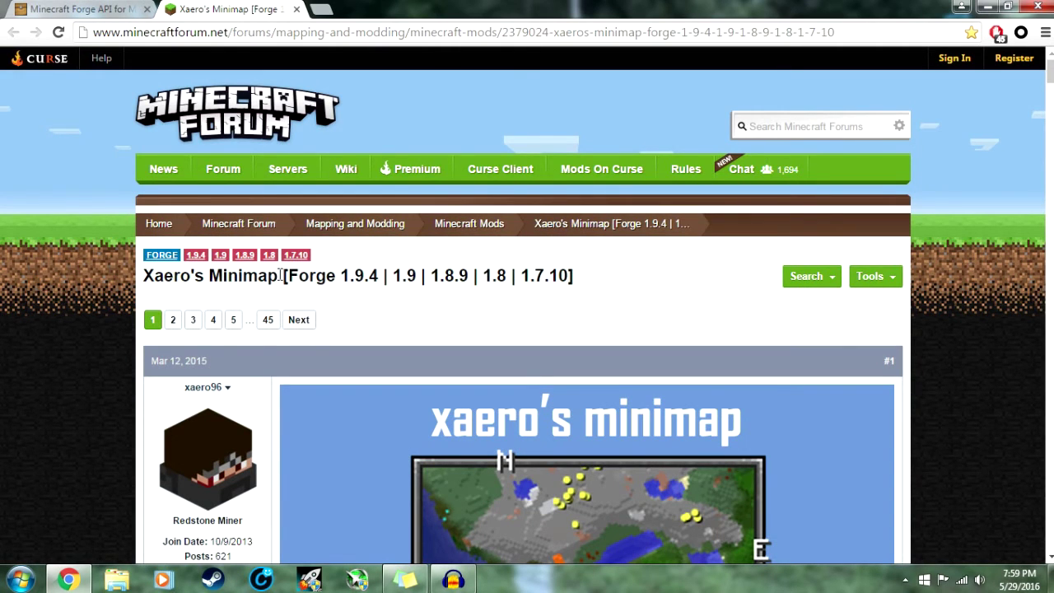
drag(280, 274, 145, 275)
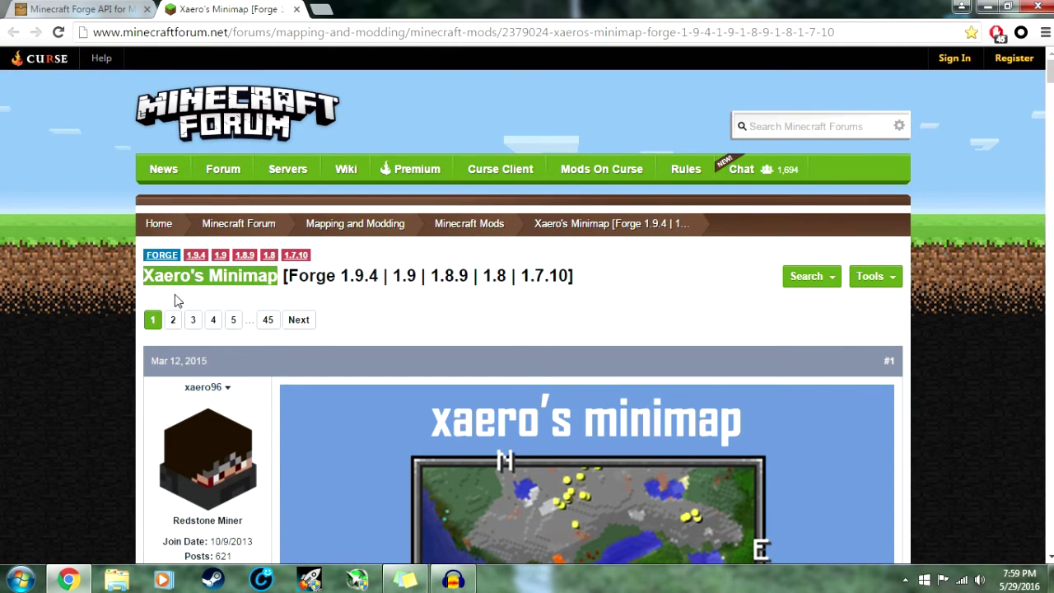
click(402, 293)
scroll(478, 297, down, 10)
scroll(473, 298, down, 8)
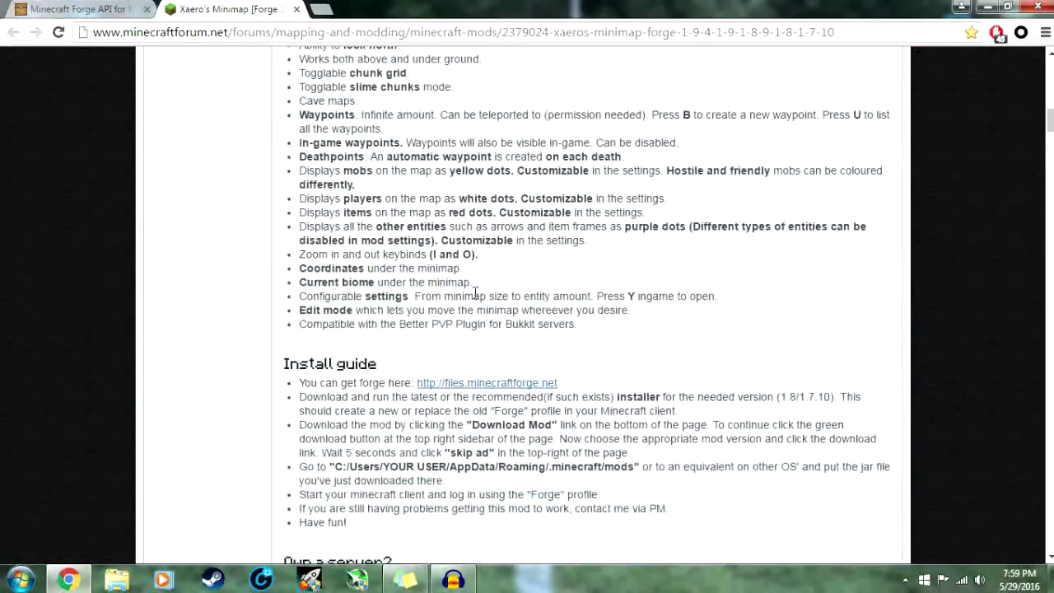
scroll(474, 298, up, 15)
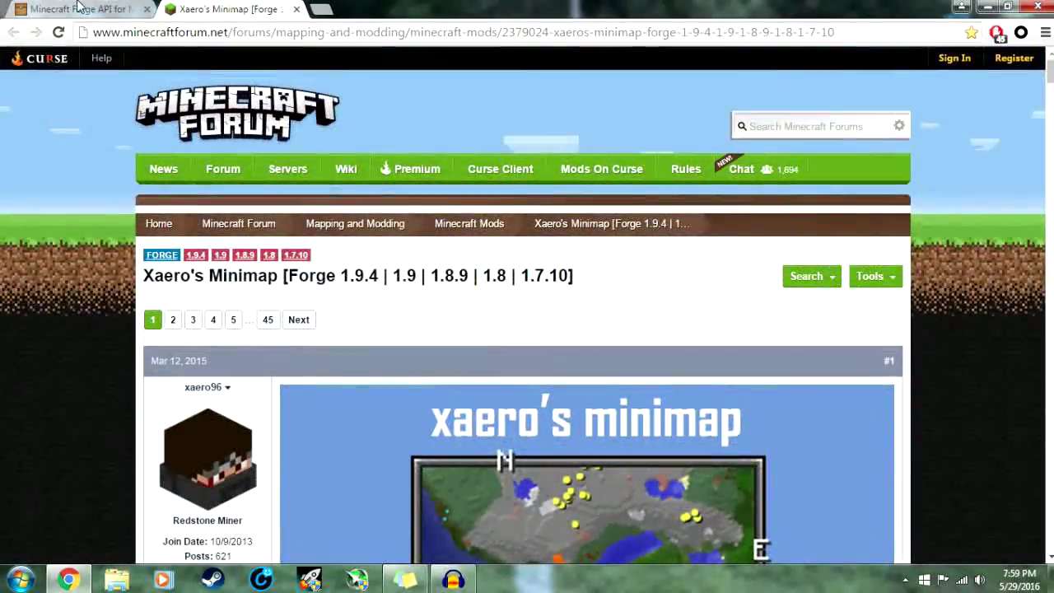
Step: Return to the Forge tab, minimize Chrome, and gather both downloaded jars near the desktop's top centre
key(ctrl+shift+Tab)
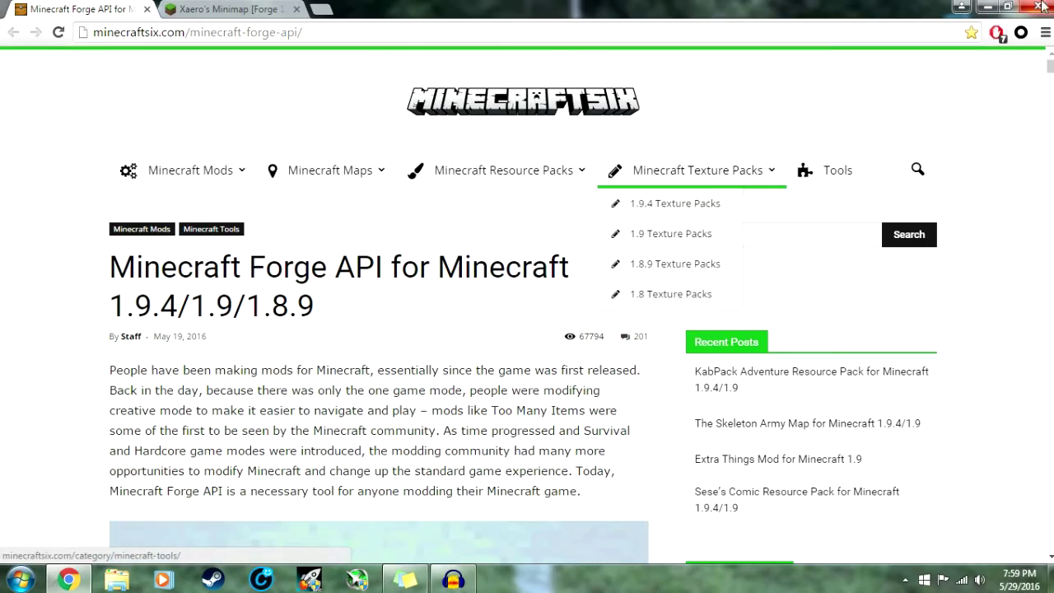
click(988, 7)
drag(182, 456, 123, 337)
drag(167, 425, 568, 111)
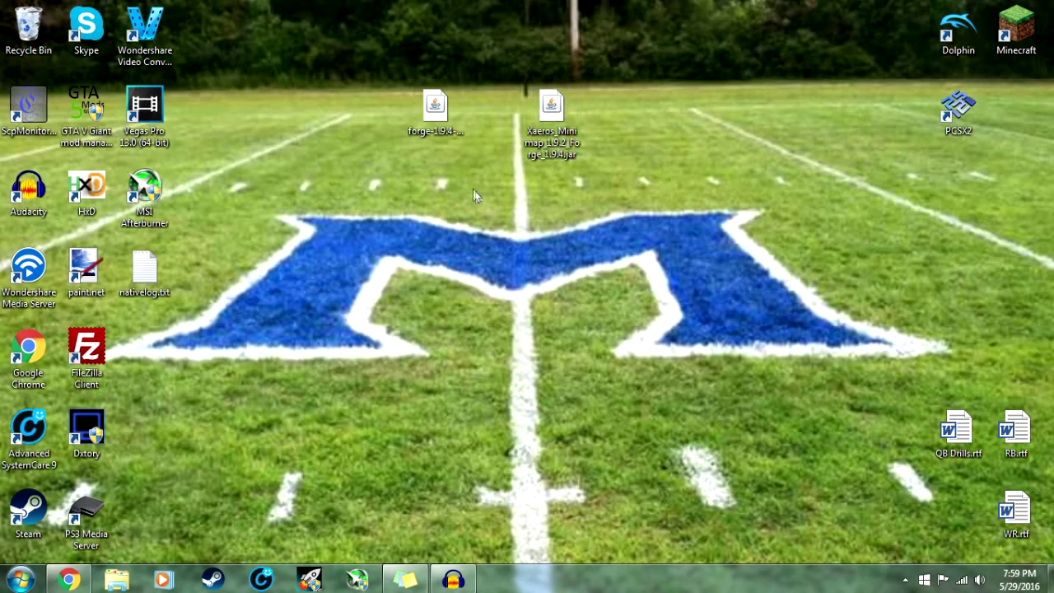
Step: Run the Forge installer with Install client and confirm the completed installation
double_click(442, 126)
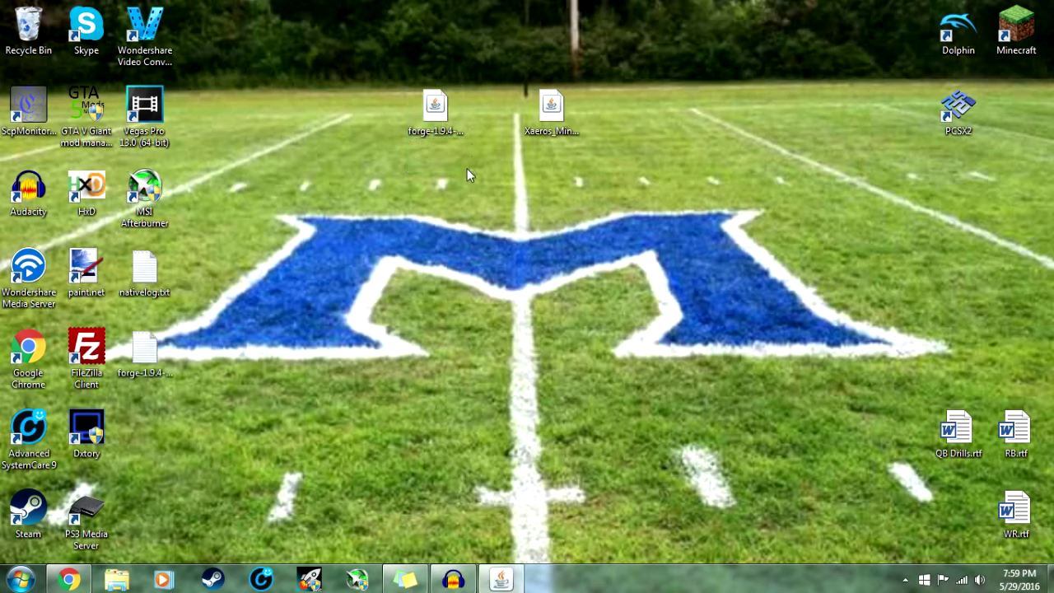
click(469, 299)
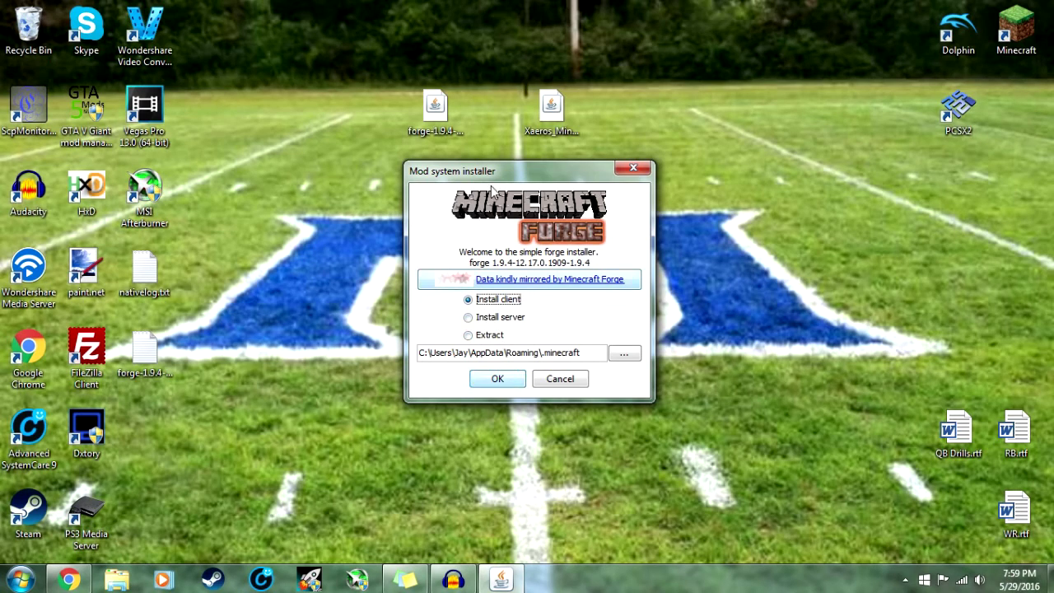
click(502, 379)
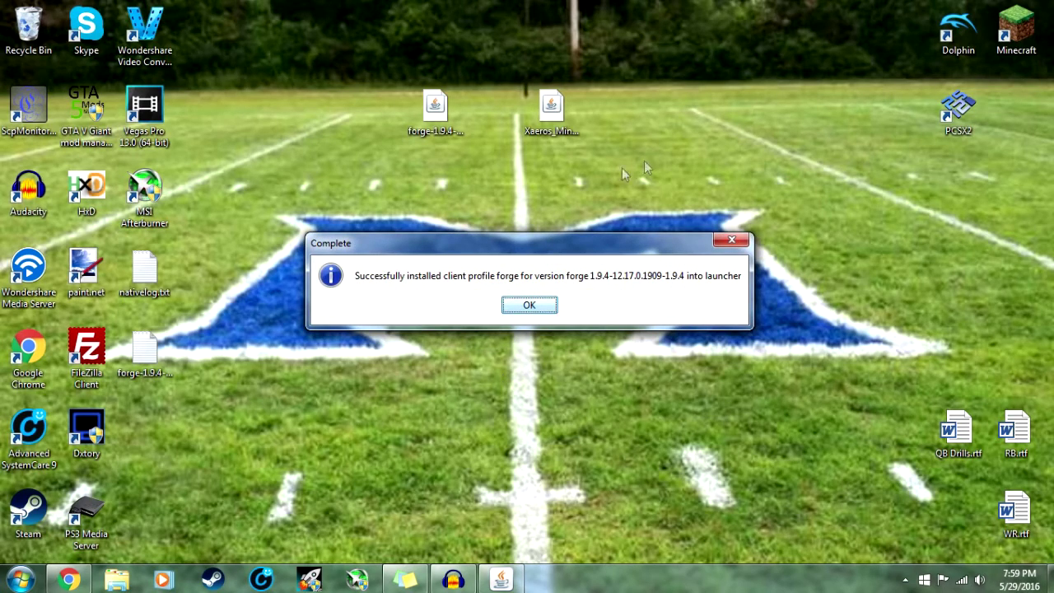
click(509, 308)
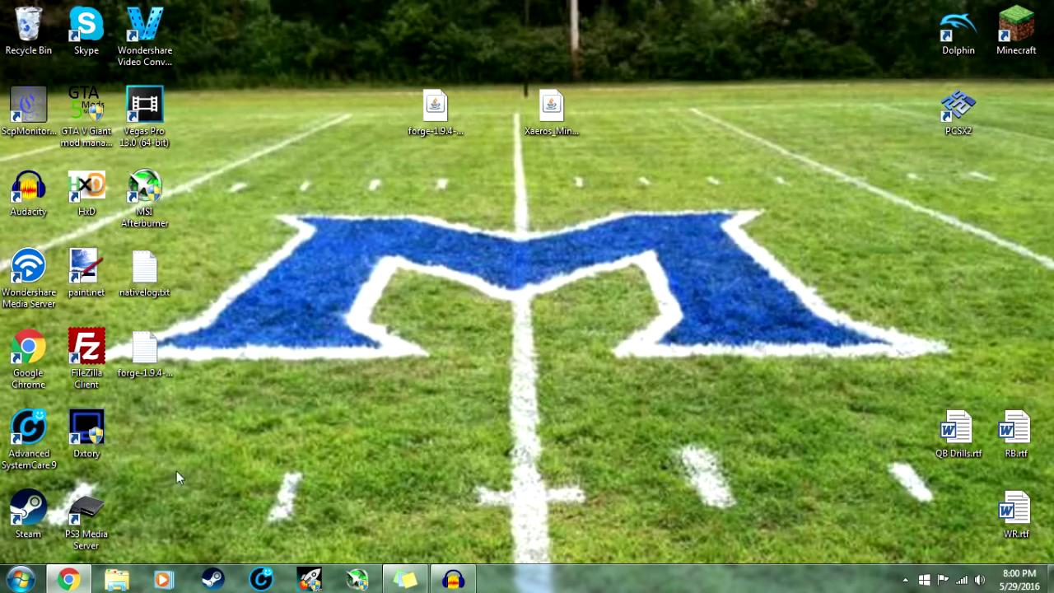
Step: Open the .minecraft folder through the %appdata% path in Explorer
right_click(116, 576)
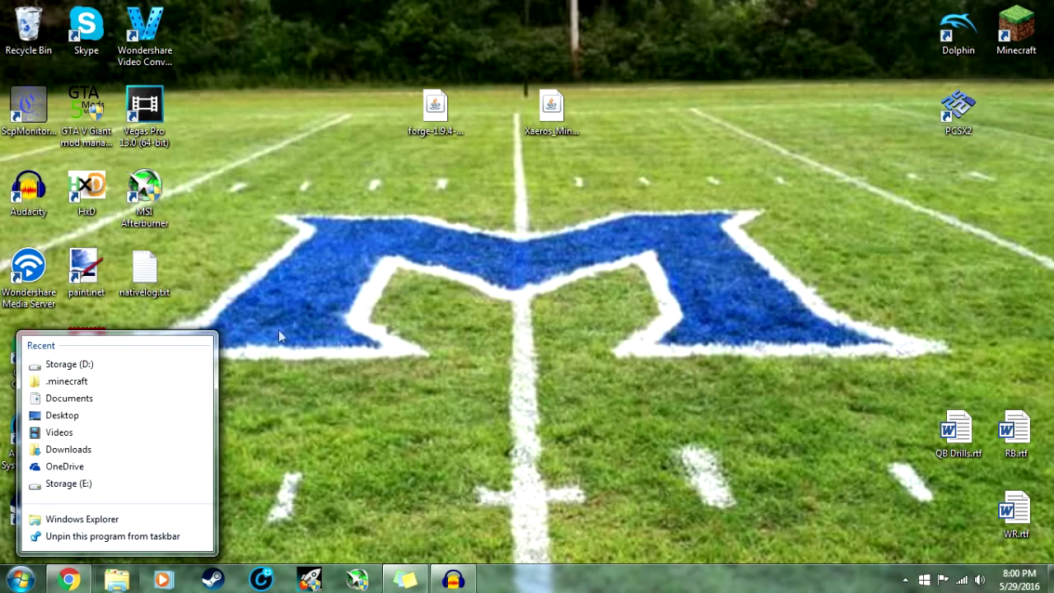
click(118, 381)
click(476, 43)
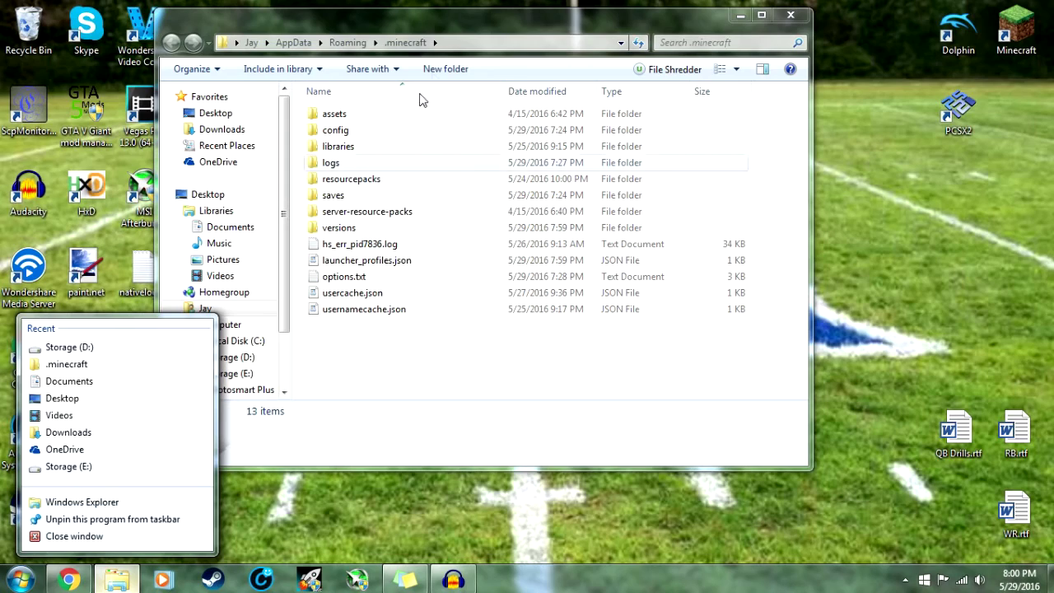
click(471, 32)
click(460, 45)
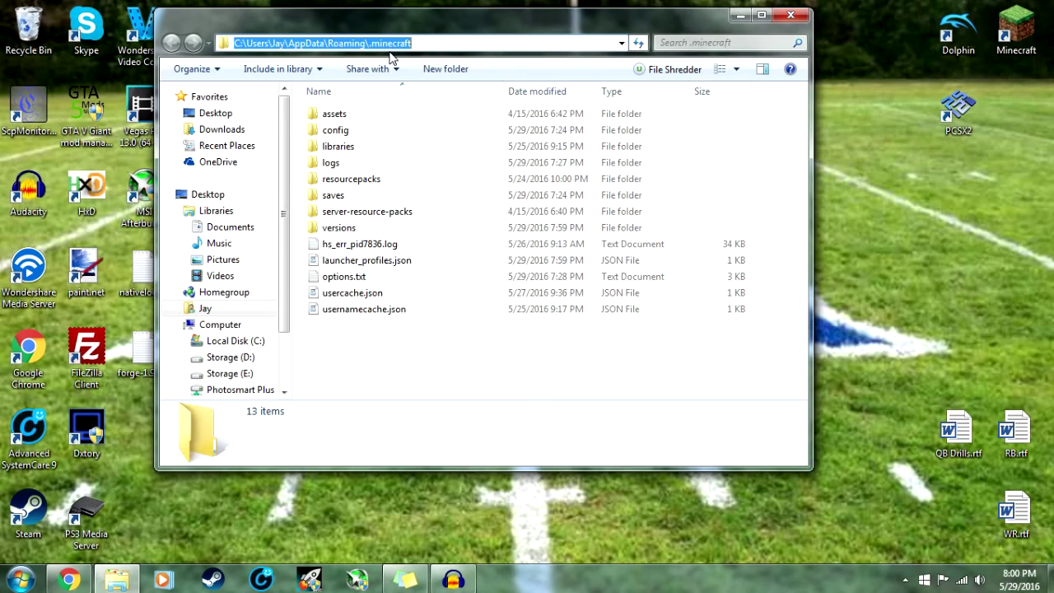
text(%appdata)
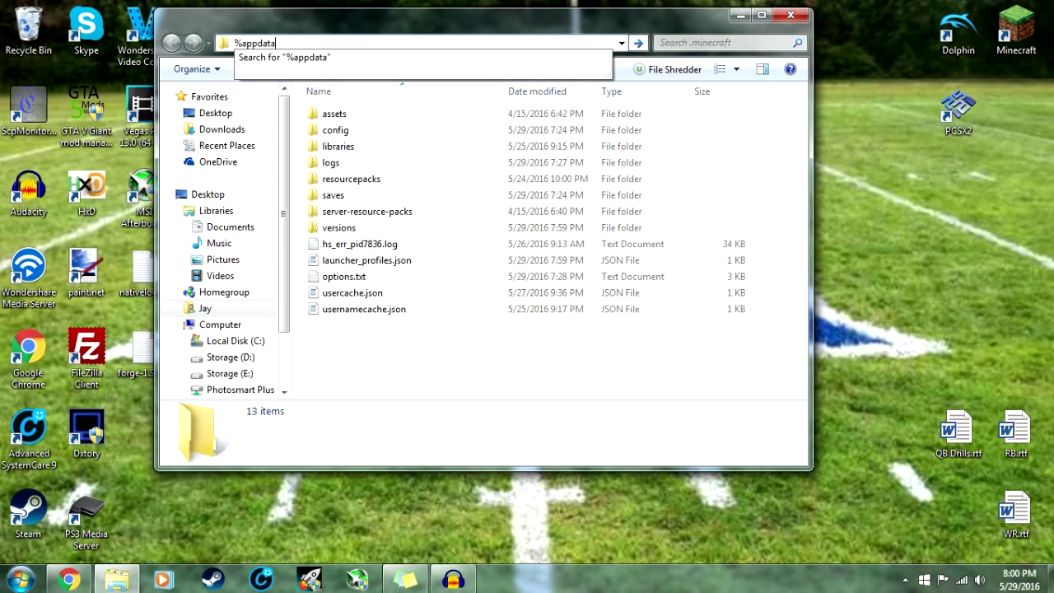
text(%)
key(Return)
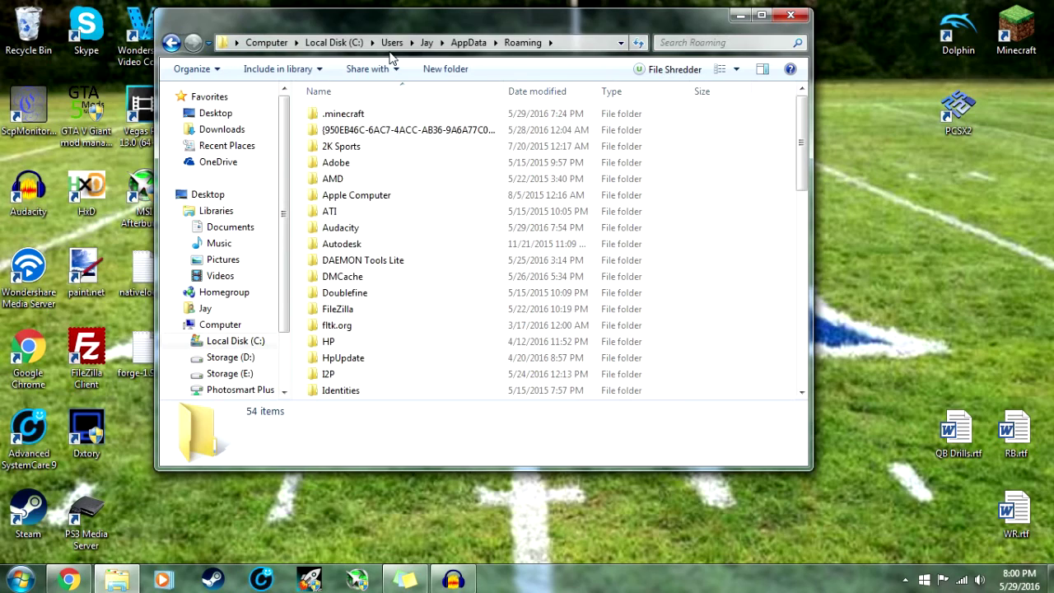
double_click(346, 113)
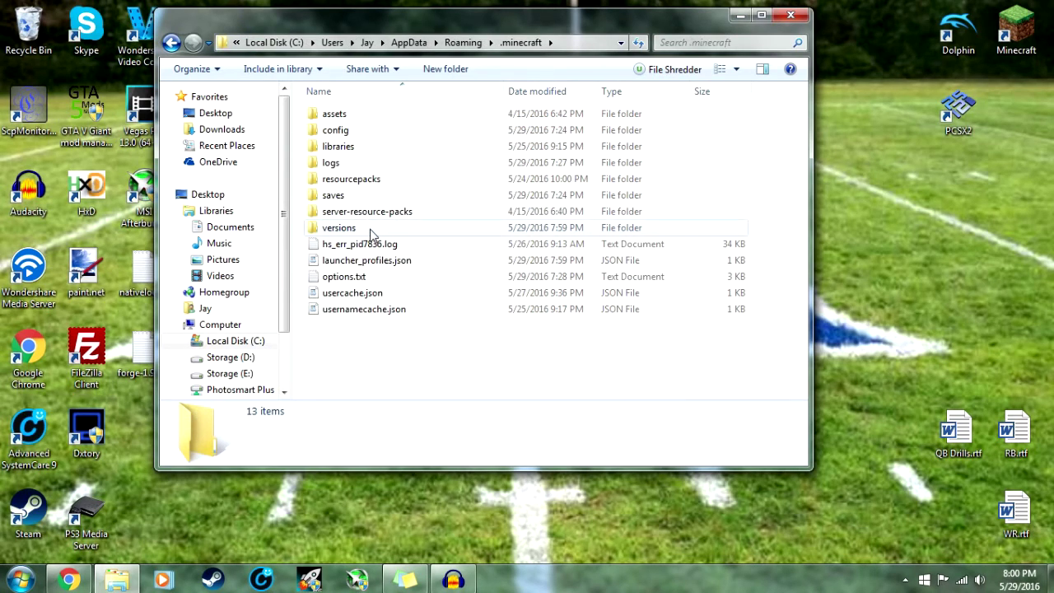
Step: Create a new folder named mods inside .minecraft
right_click(413, 367)
mouse_move(452, 332)
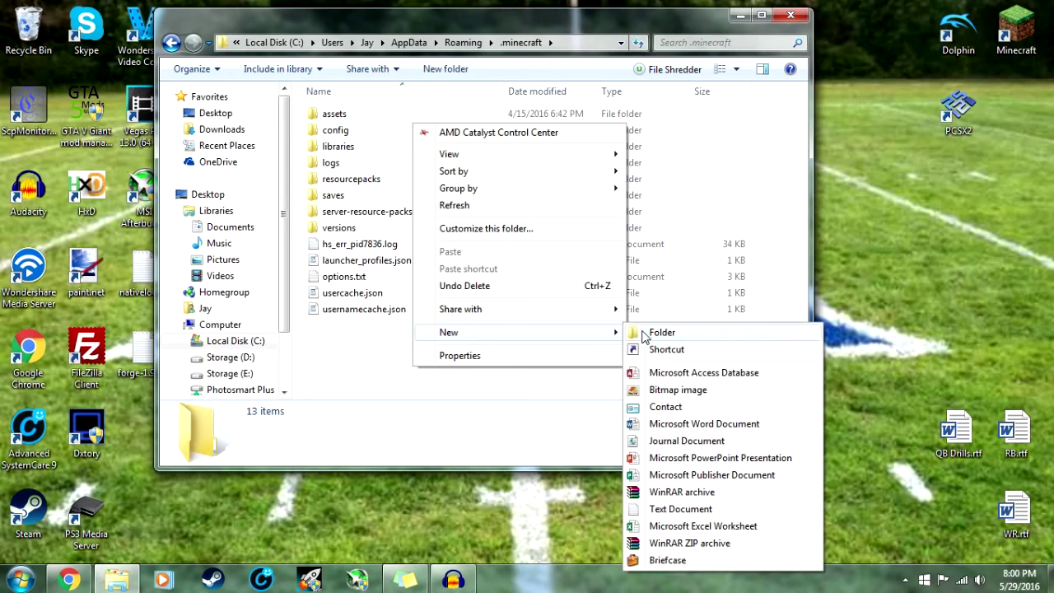
click(647, 333)
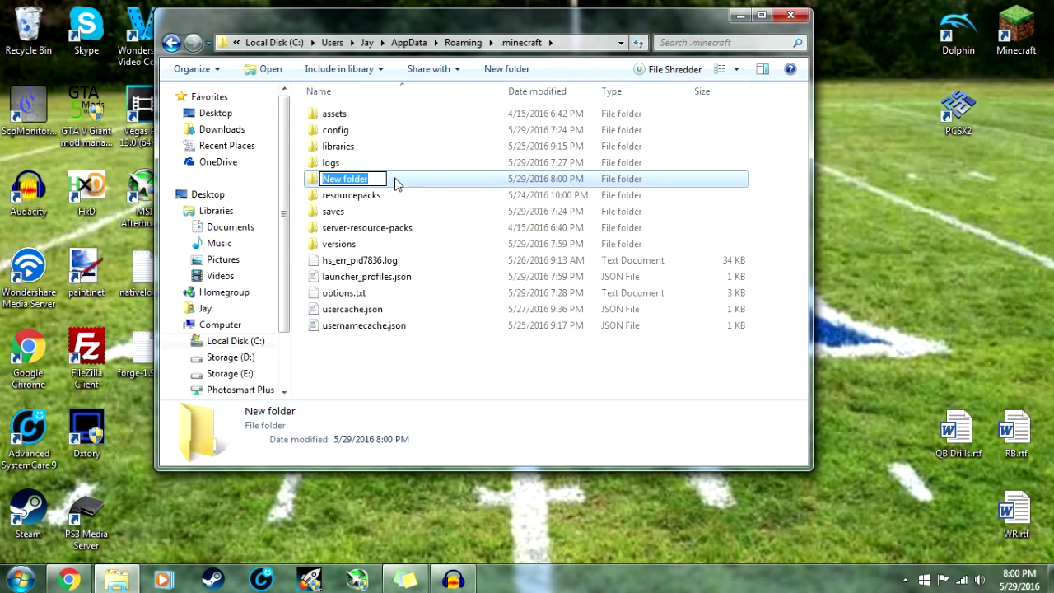
text(mods)
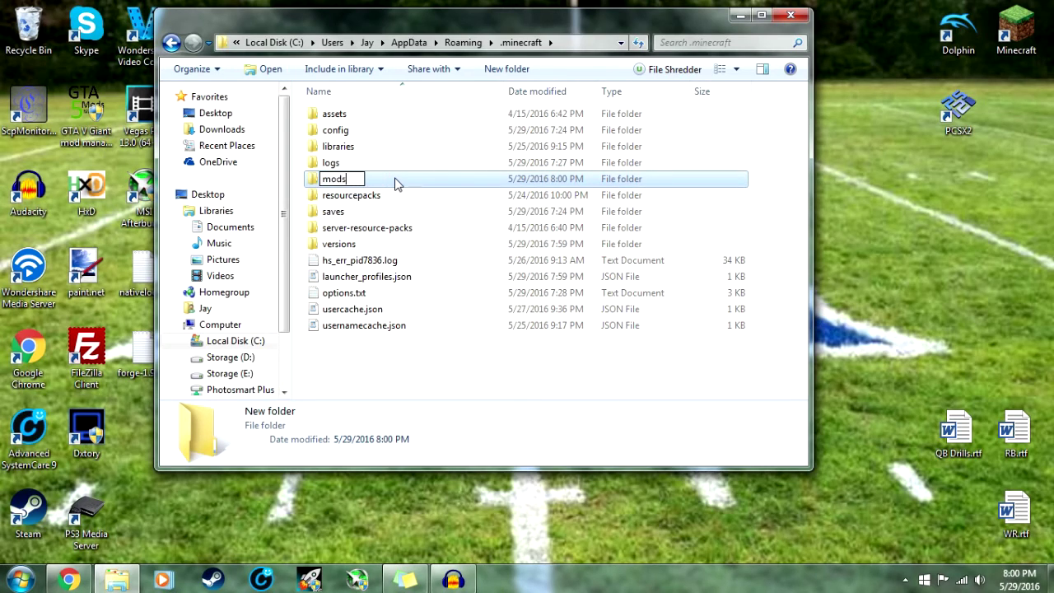
key(Return)
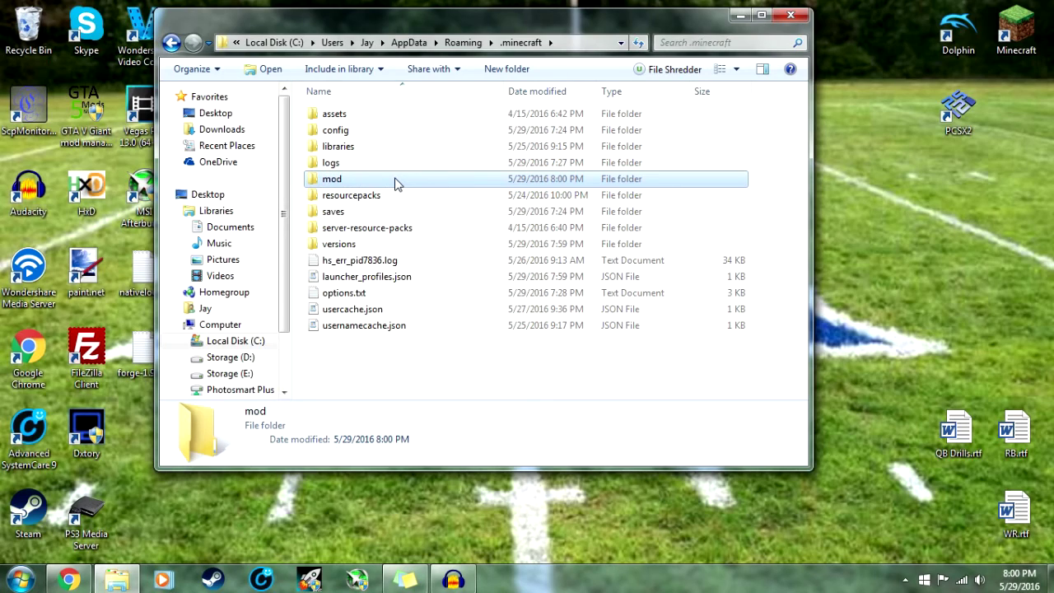
click(346, 179)
text(mods)
click(599, 88)
Step: Move the Xaero's Minimap jar into mods, close Explorer, and launch Minecraft
drag(568, 19, 1053, 154)
double_click(705, 172)
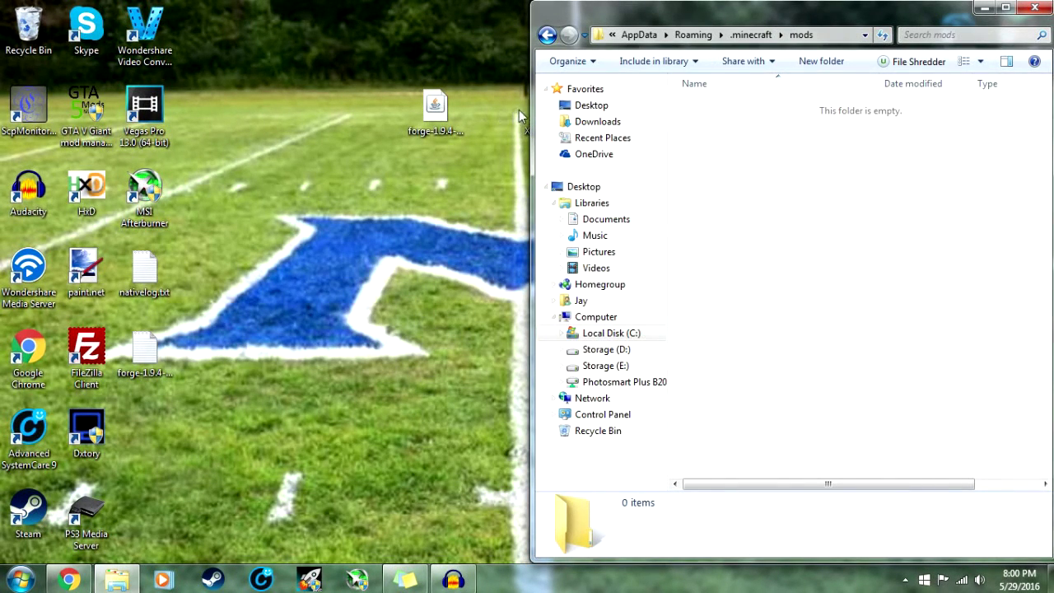
drag(377, 198, 788, 231)
click(547, 33)
click(1035, 8)
double_click(1023, 28)
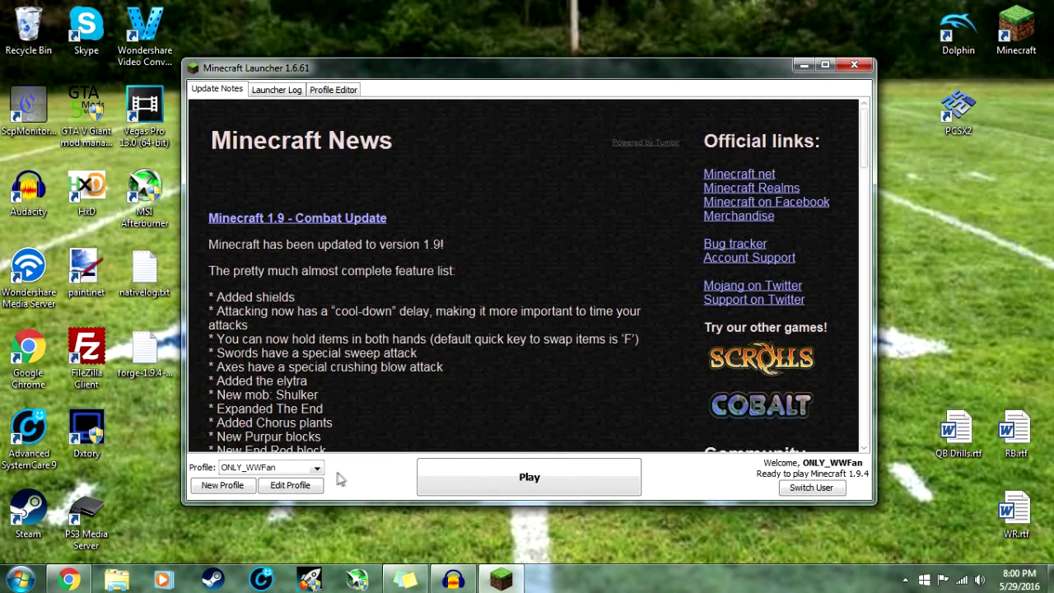
Step: Select the forge profile, confirm its 1.9.4-forge1.9.4-12.17.0.1909-1.9.4 version, and play
click(316, 467)
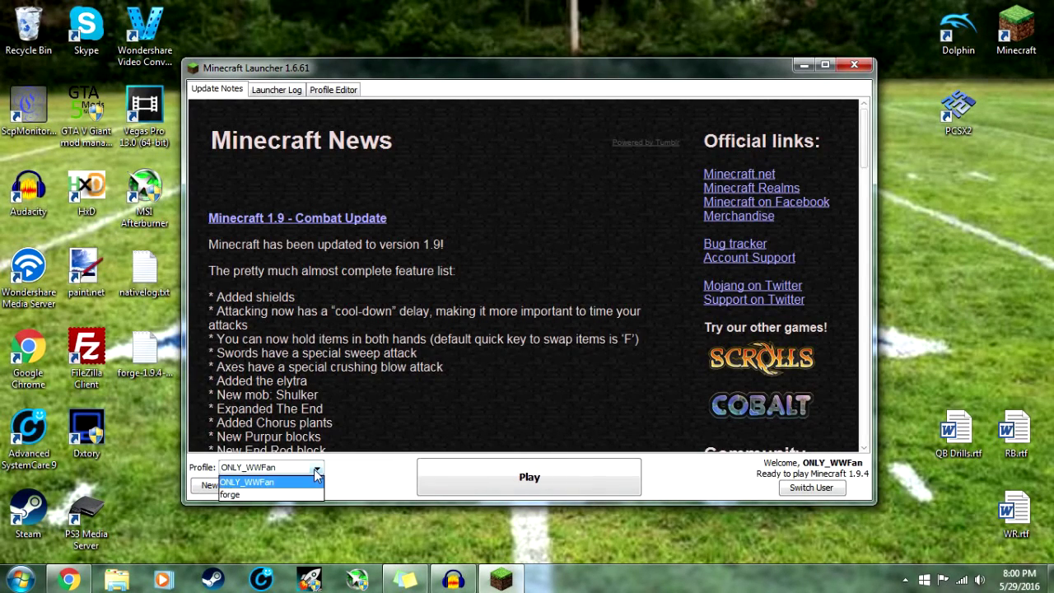
click(272, 495)
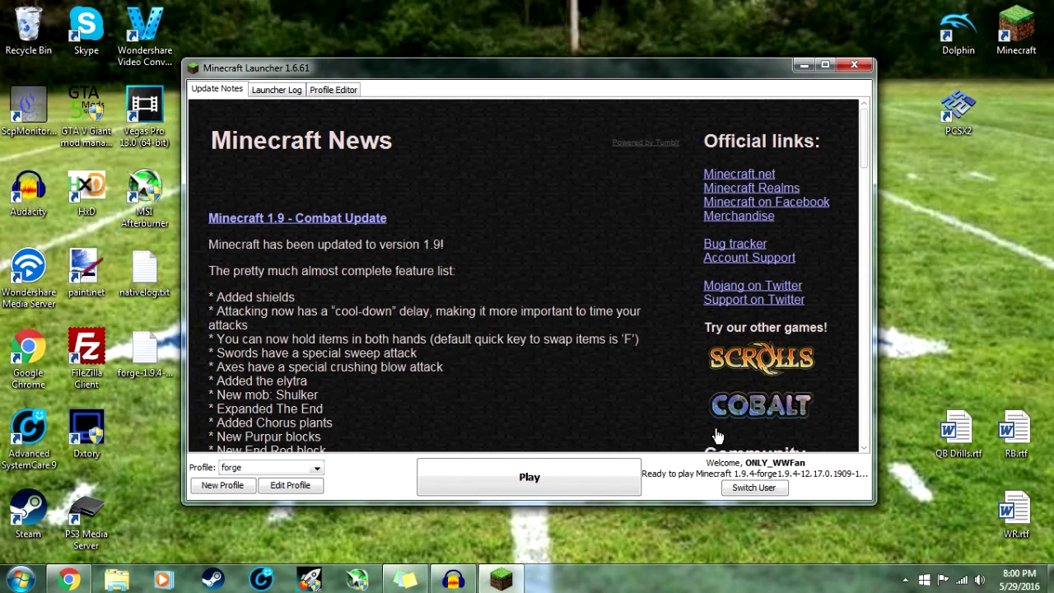
click(286, 482)
click(414, 345)
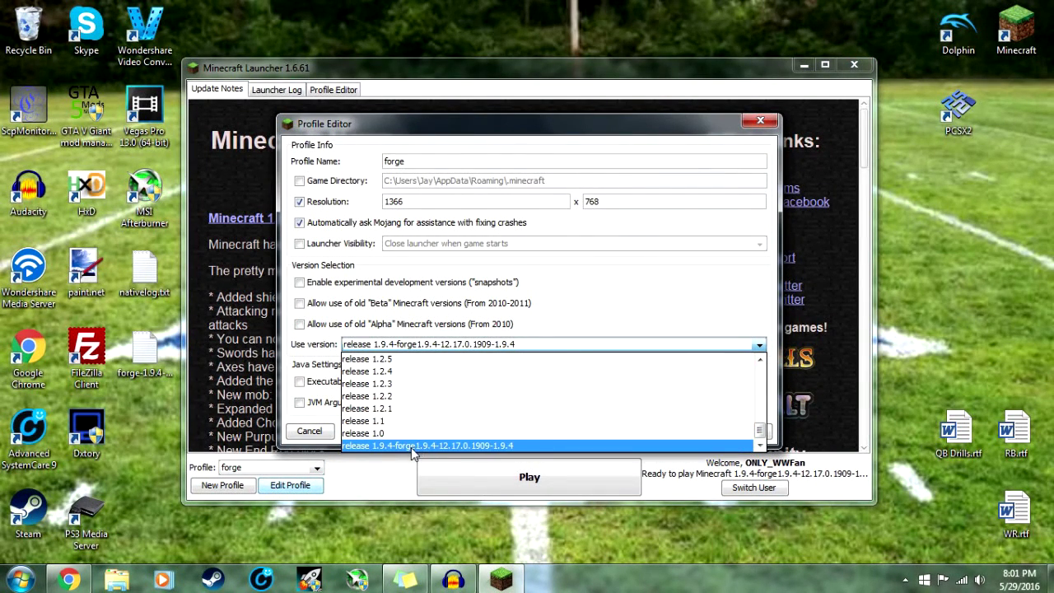
click(616, 304)
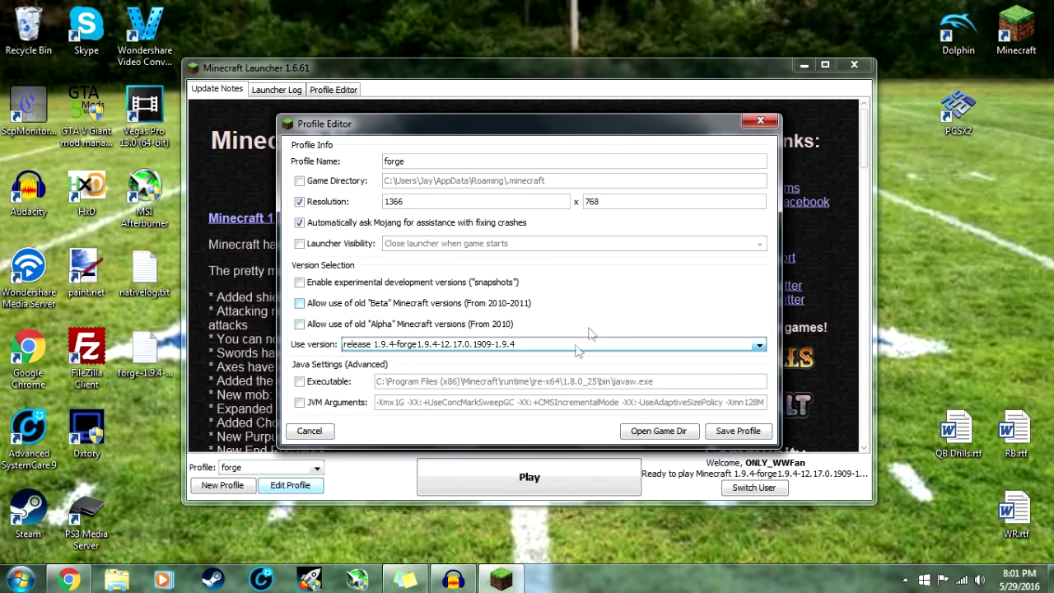
click(310, 432)
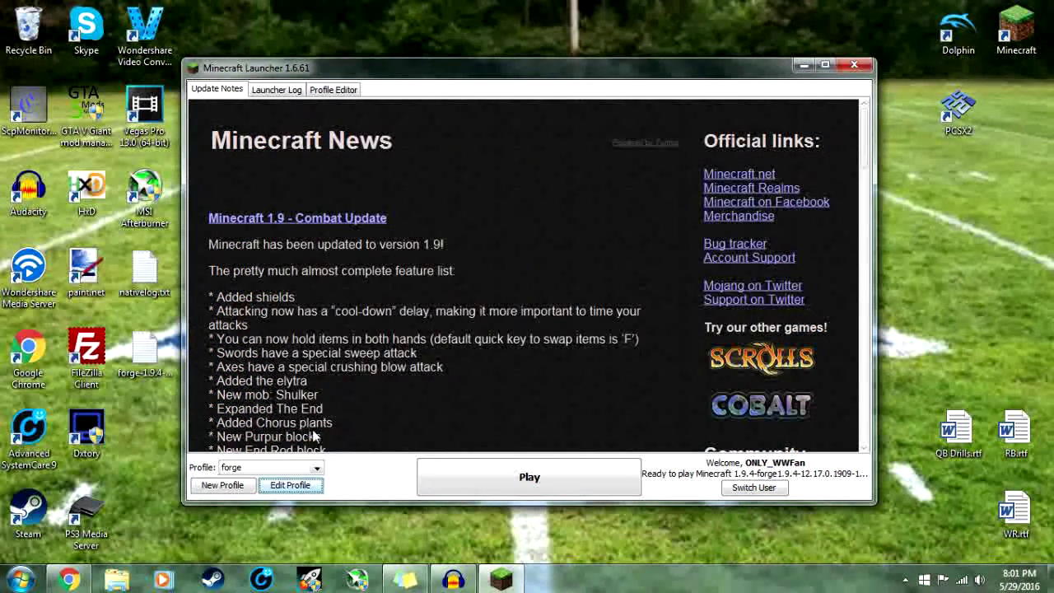
click(476, 471)
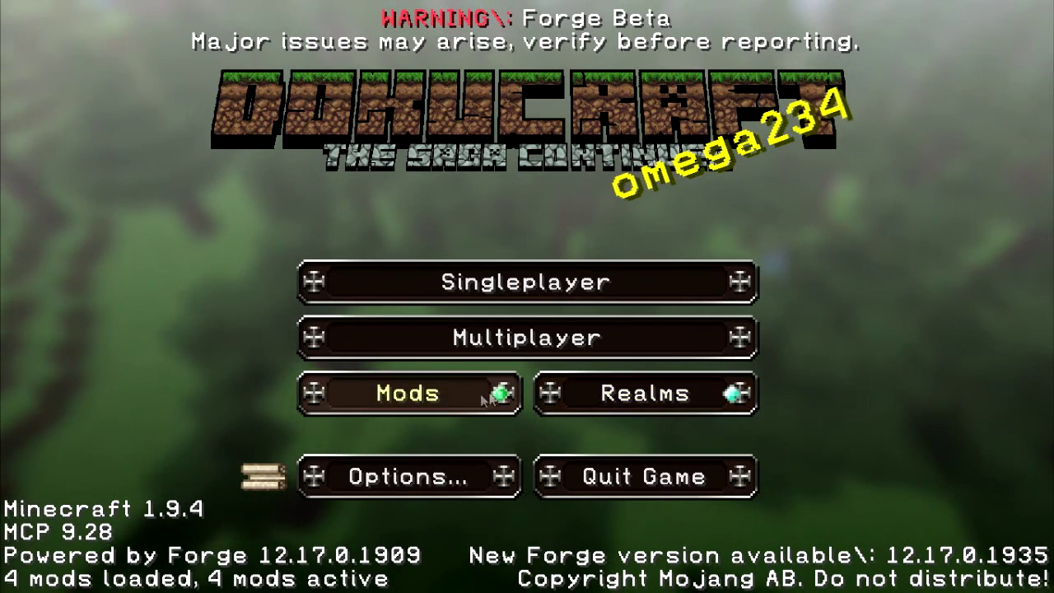
Step: Check Xaero's Minimap 1.9.2 details in the Mods list, then go to Singleplayer
click(435, 398)
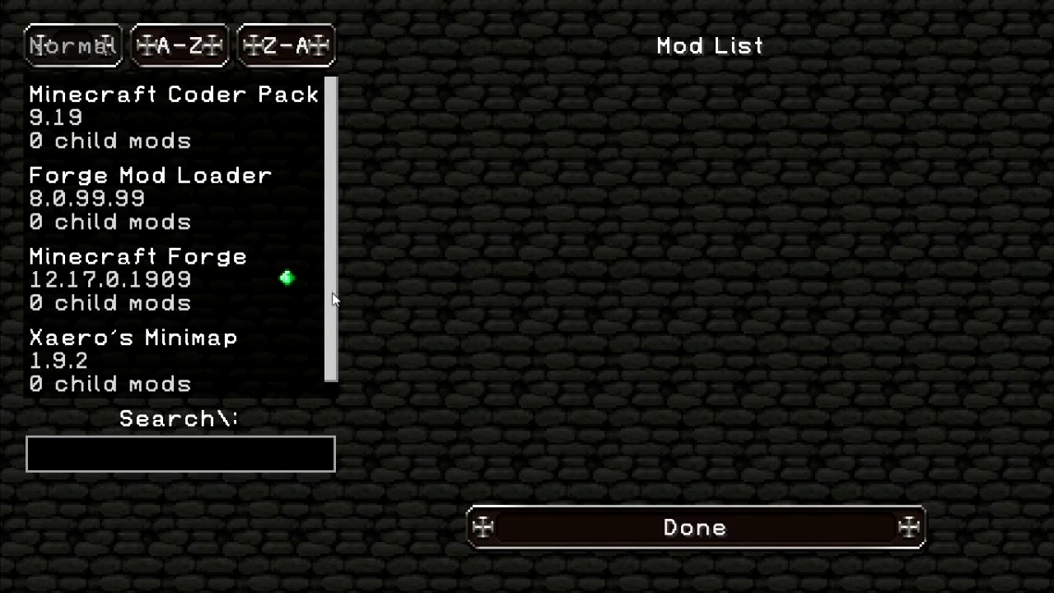
click(239, 349)
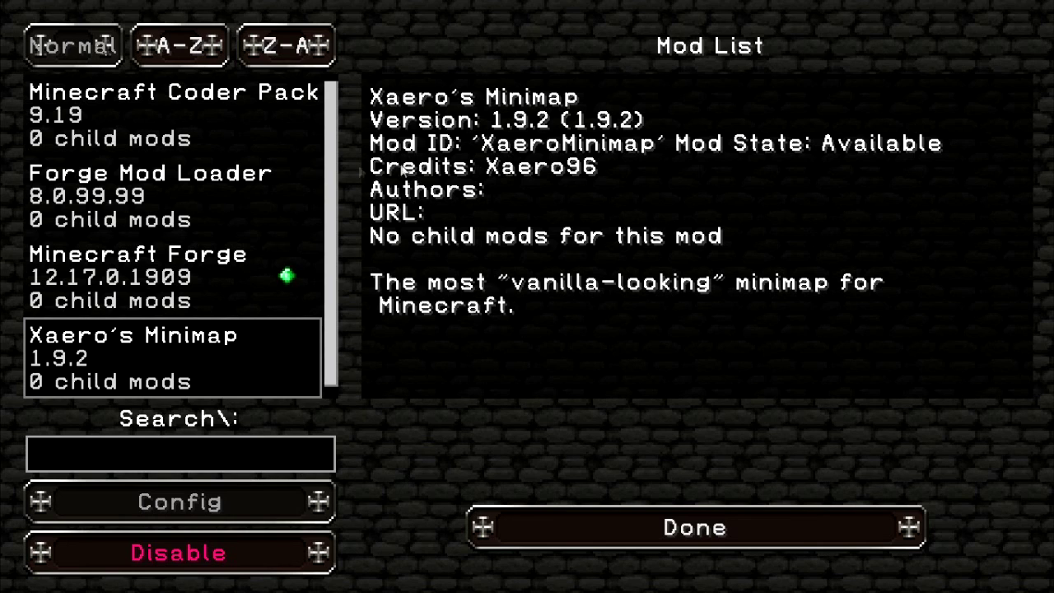
click(563, 519)
click(506, 280)
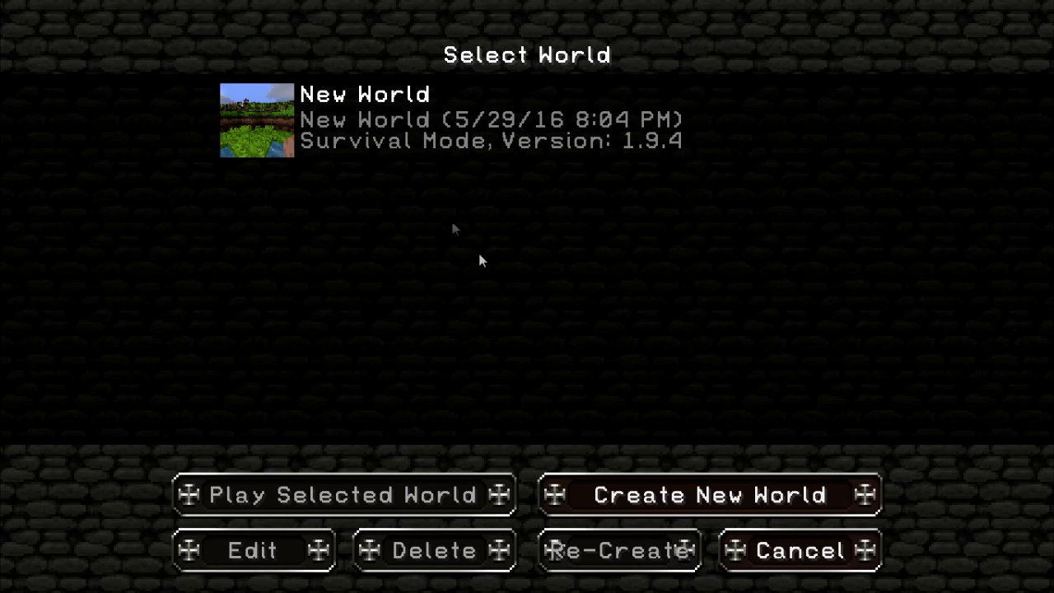
Step: Load New World and walk across the field toward the ravine
click(265, 117)
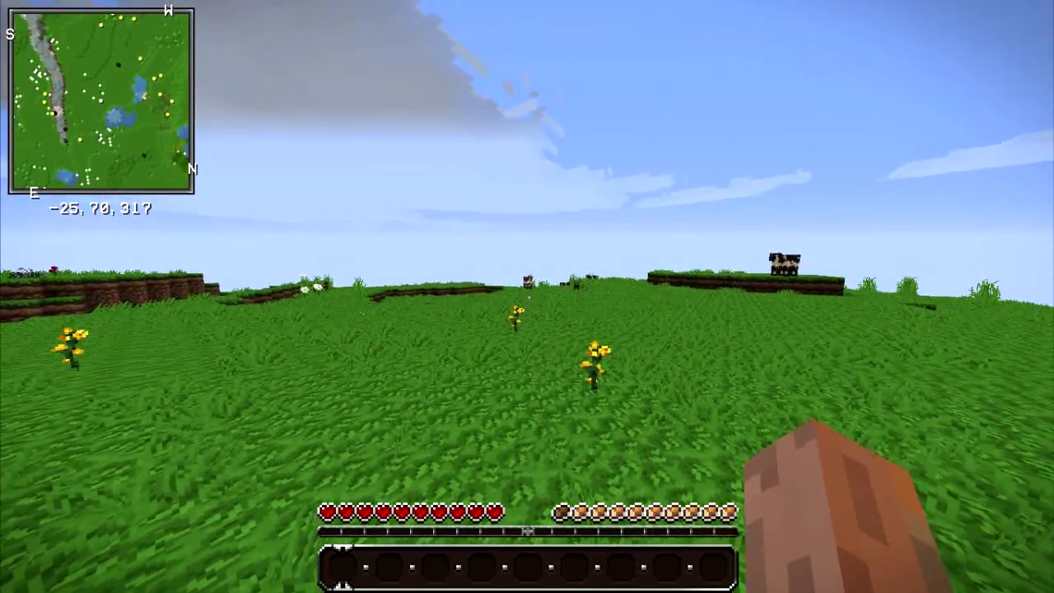
key(w)
key(w)
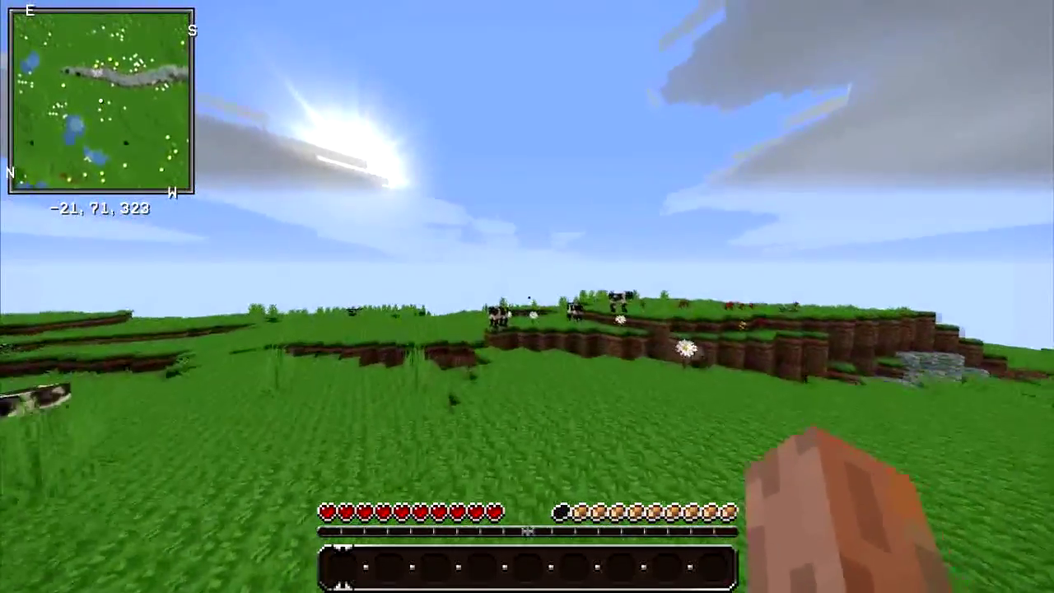
key(w)
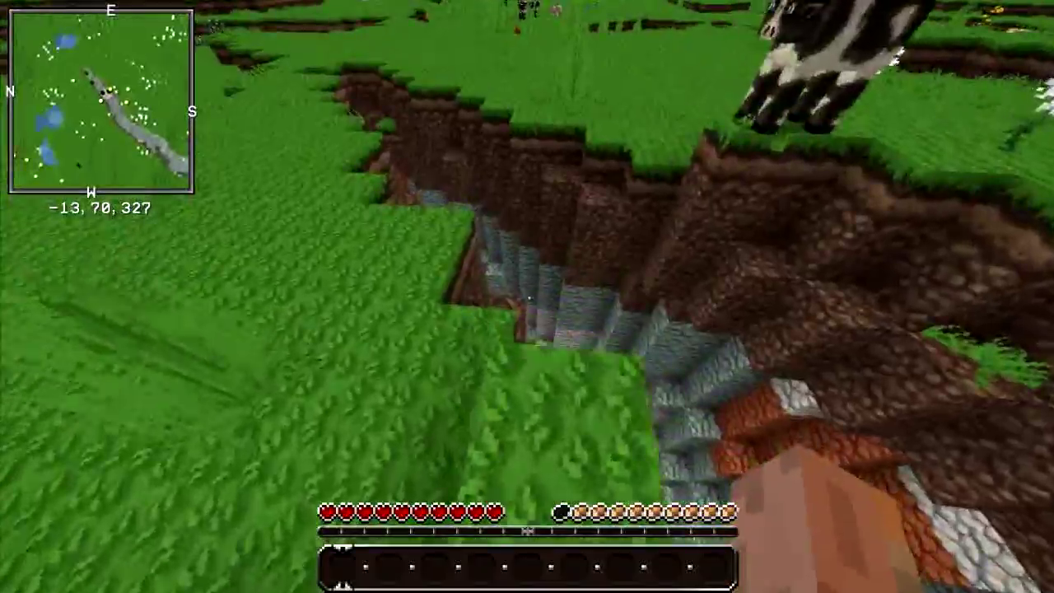
Step: Break grass blocks along the ravine edge to collect 2 dirt
key(w)
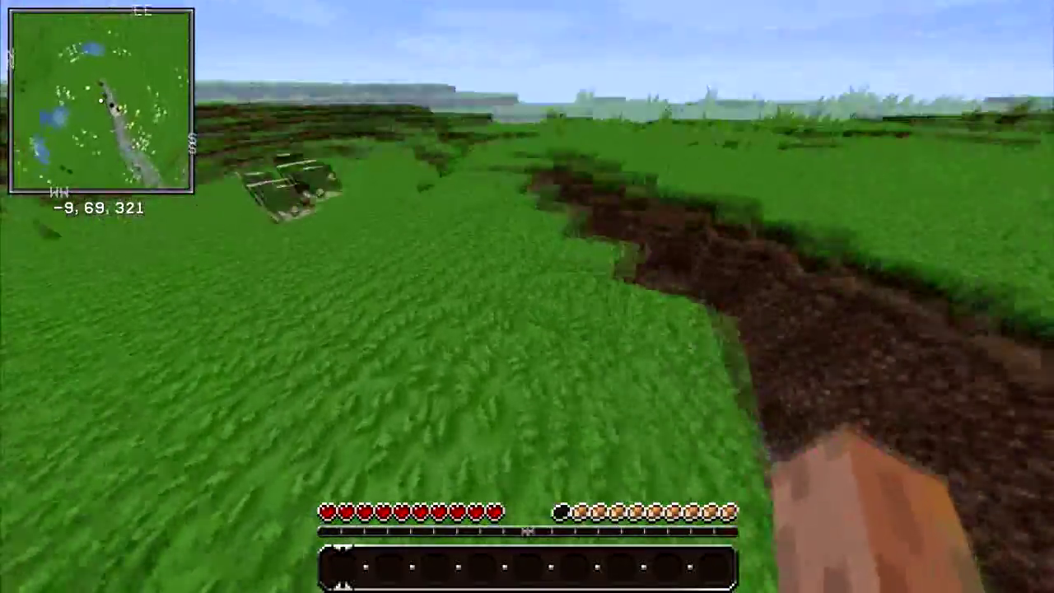
click(527, 296)
click(527, 297)
key(w)
key(w)
click(527, 296)
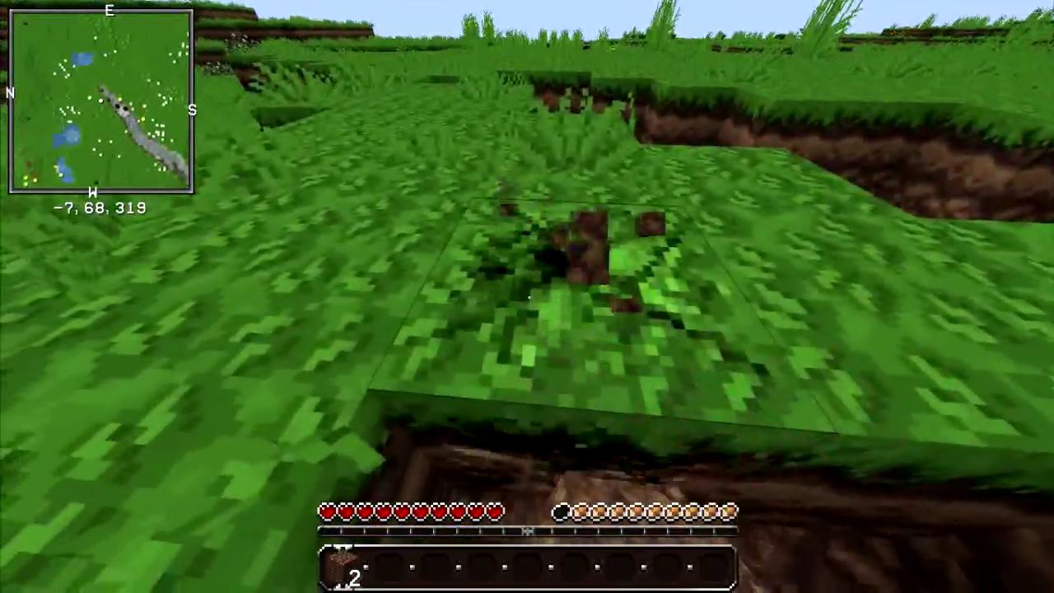
key(w)
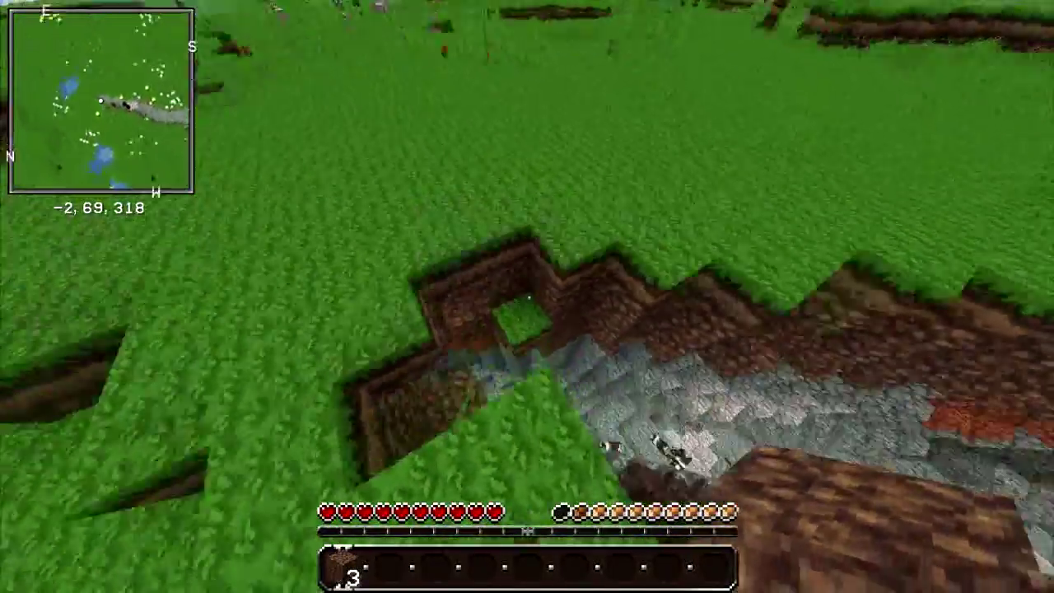